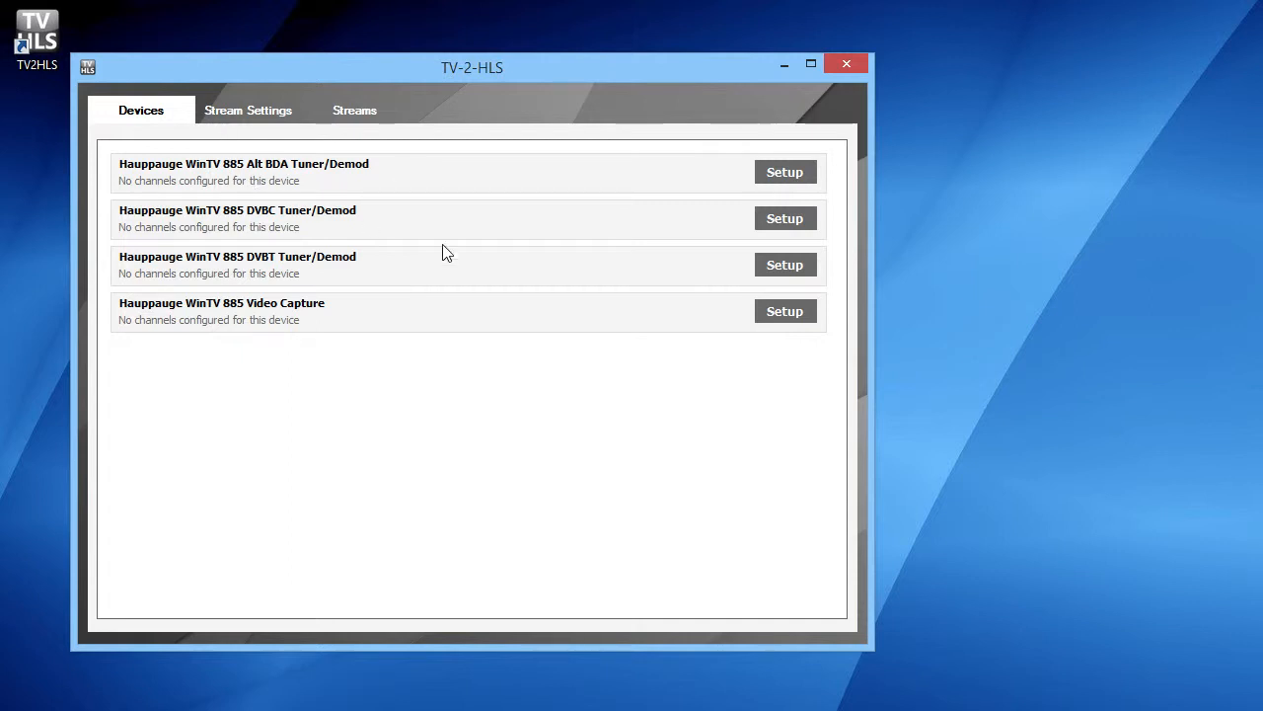
- Set the Hauppauge WinTV 885 DVBT tuner's country to New Zealand and its region to Wellington (Mt KauKau)
{"action": "left_click", "coordinate": [787, 266]}
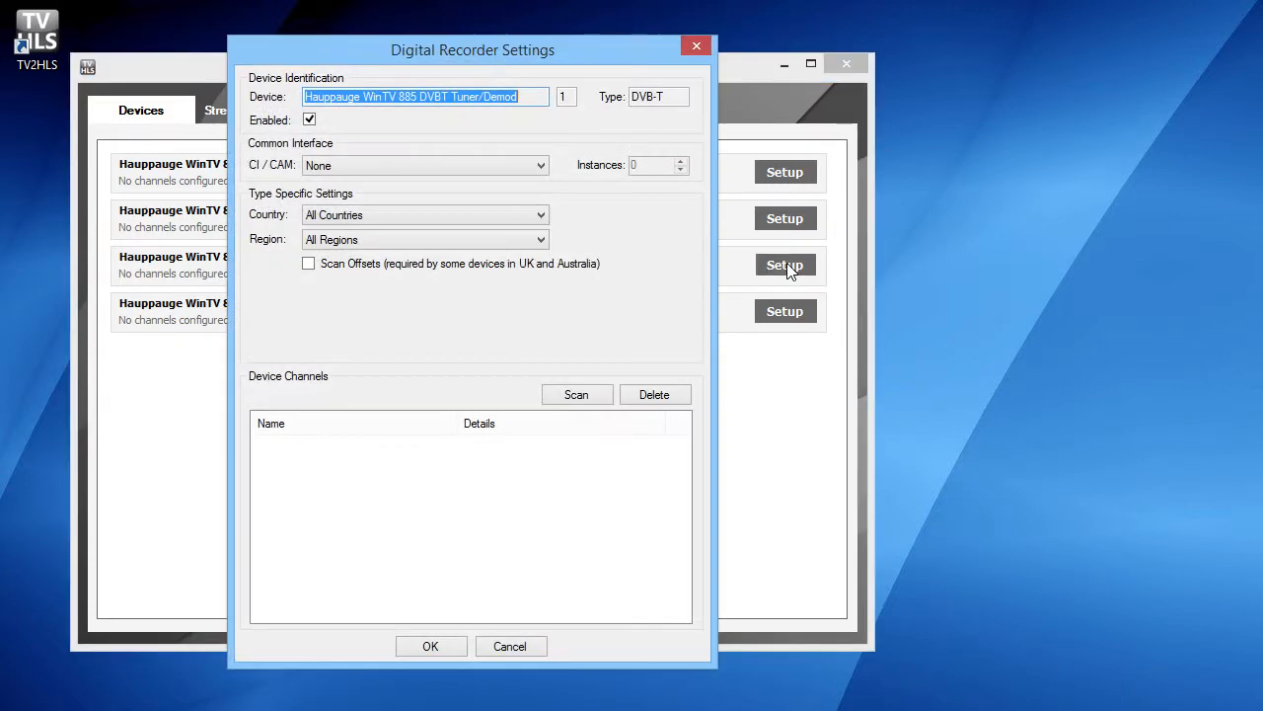
{"action": "left_click", "coordinate": [515, 217]}
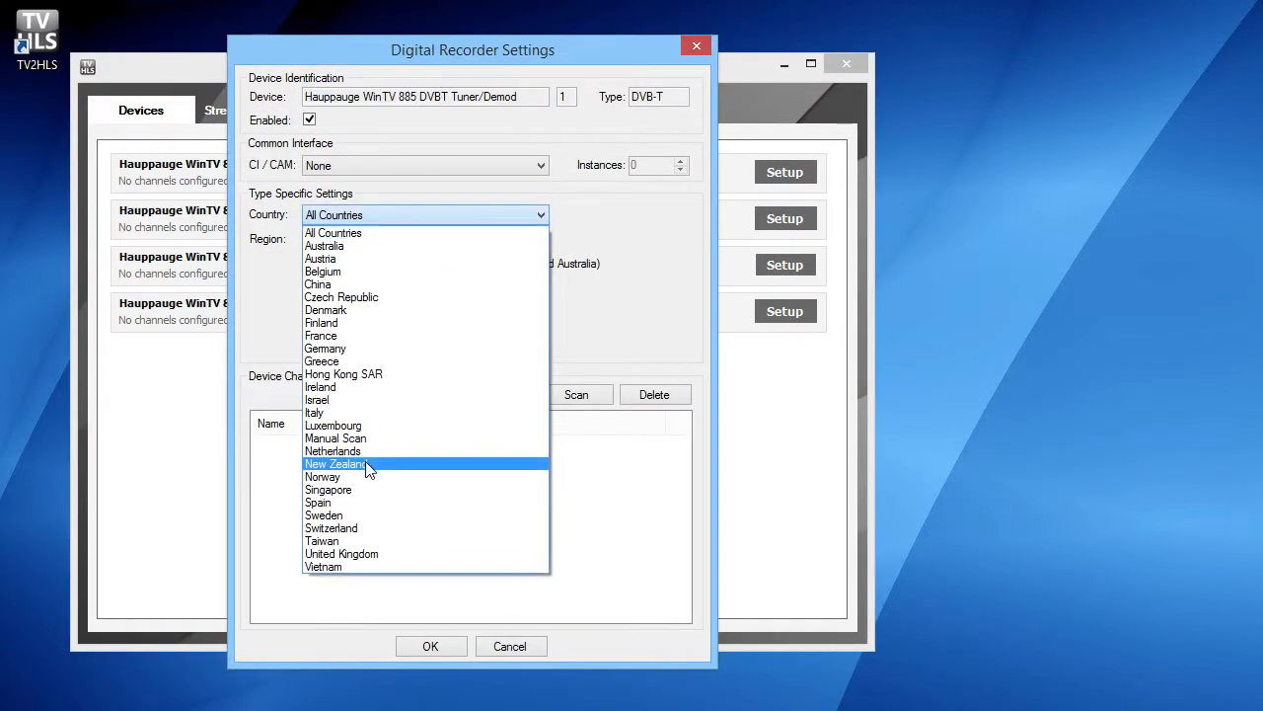
{"action": "left_click", "coordinate": [371, 468]}
{"action": "left_click", "coordinate": [509, 243]}
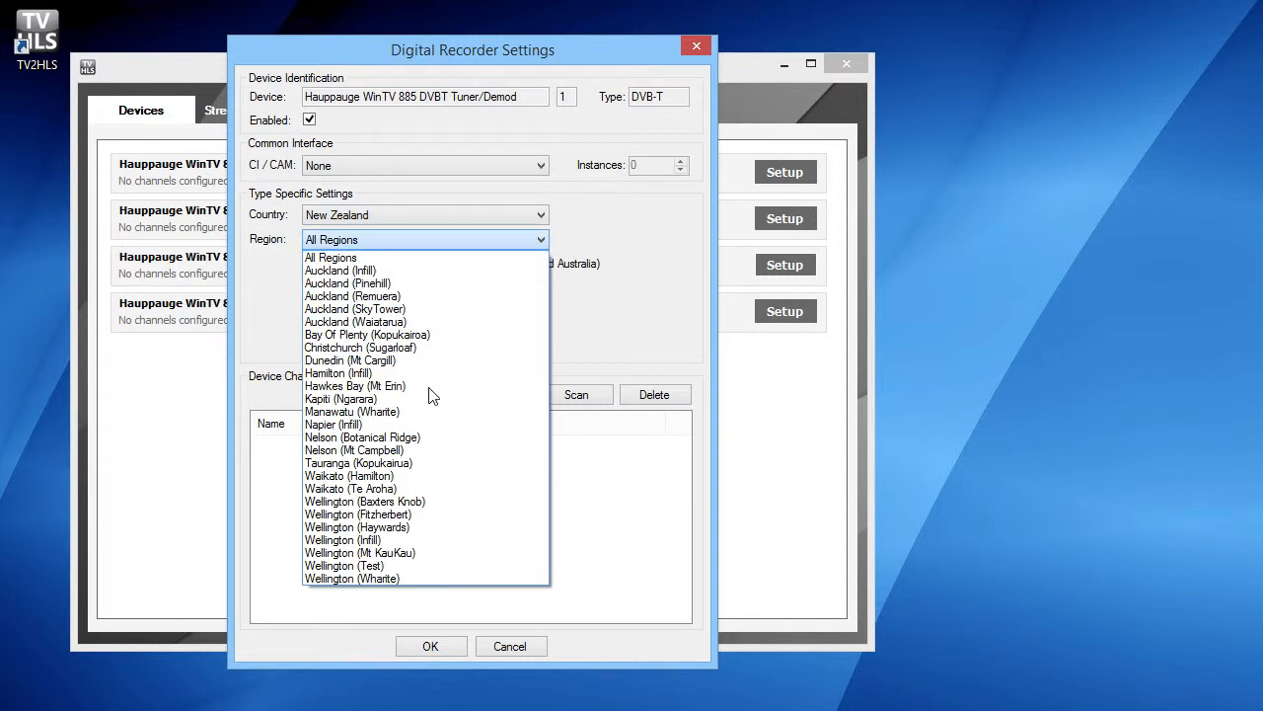
{"action": "left_click", "coordinate": [393, 553]}
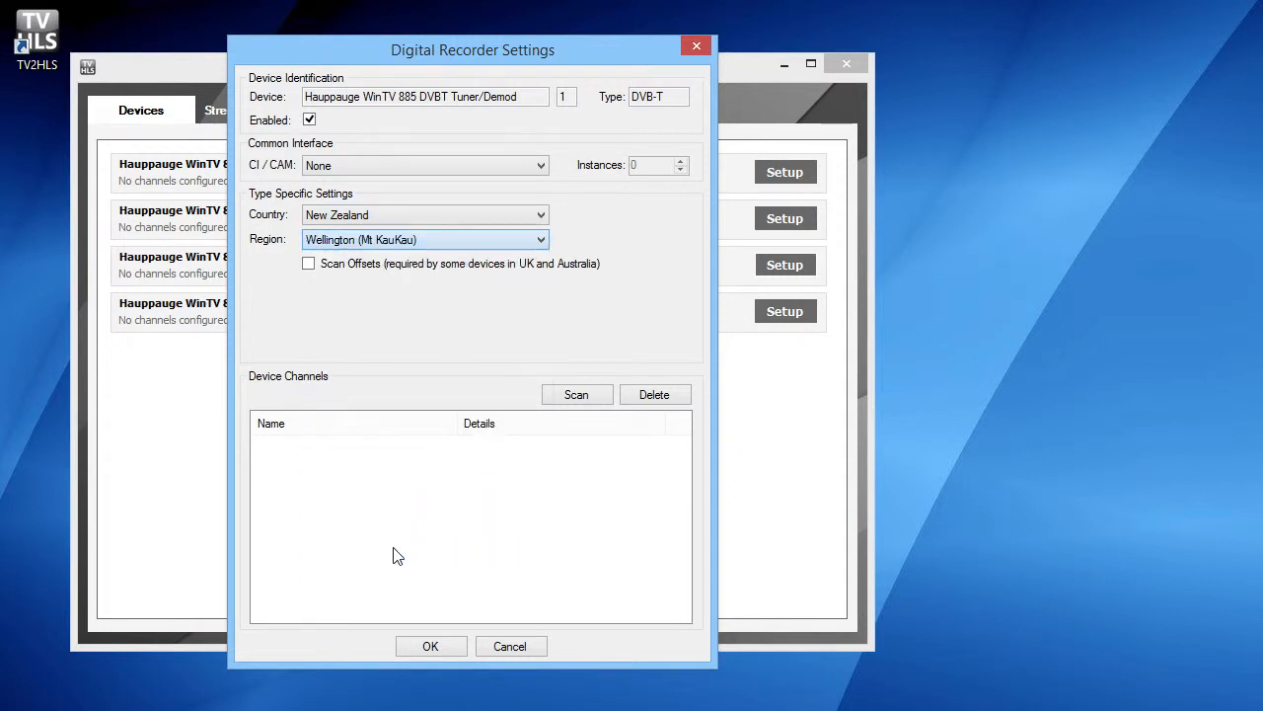
- Scan for the DVBT tuner's channels, accept all the found channels and save the device settings
{"action": "left_click", "coordinate": [578, 396]}
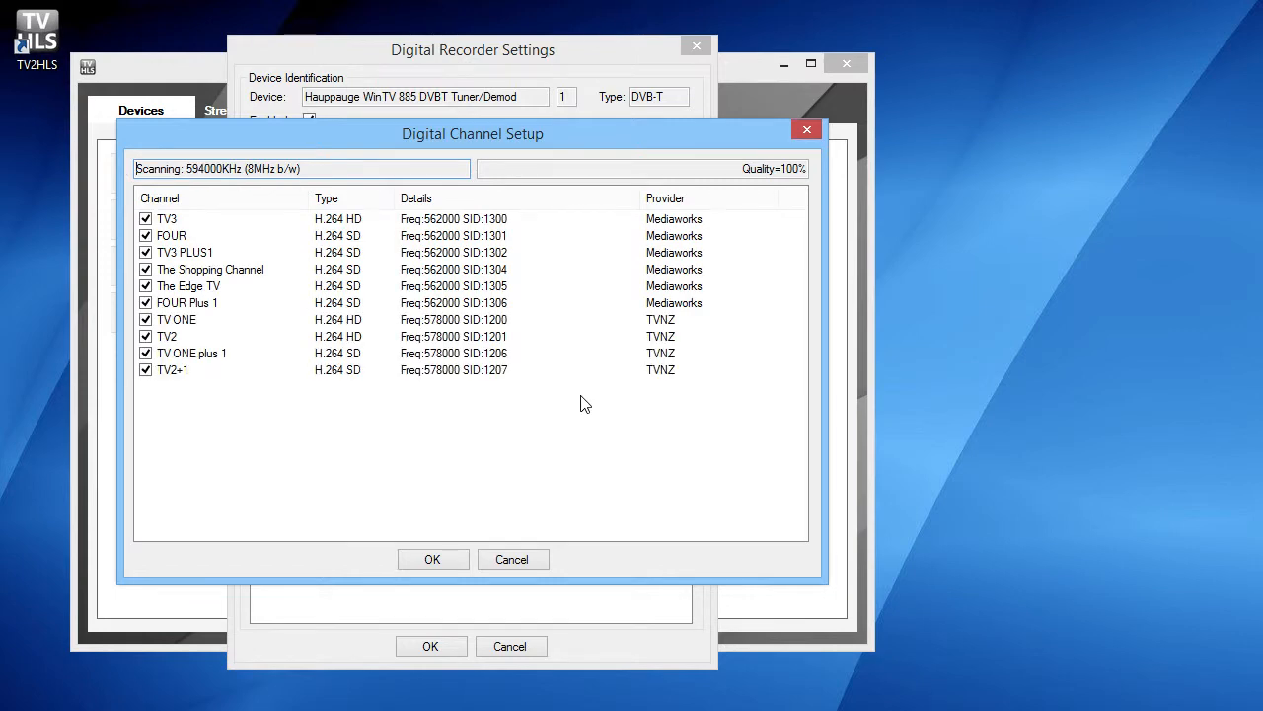
{"action": "left_click", "coordinate": [432, 559]}
{"action": "left_click", "coordinate": [431, 647]}
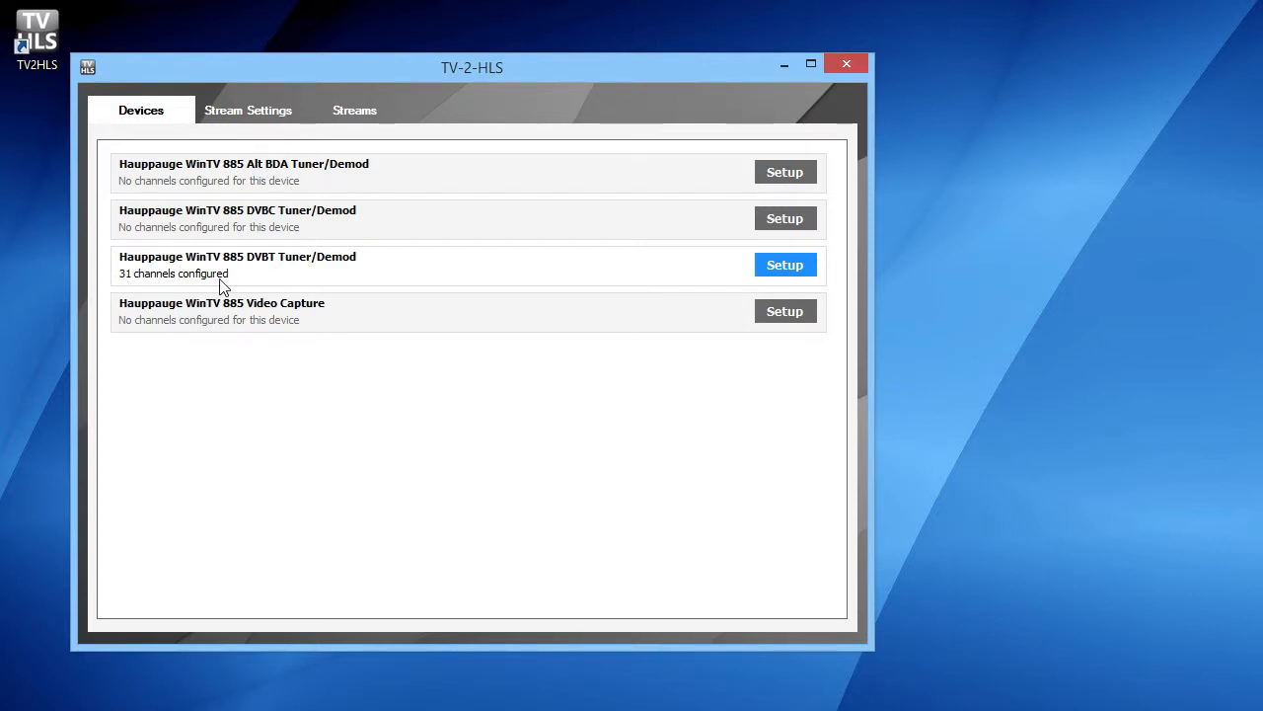
- Open the stream settings and examine the SFTP publishing directory
{"action": "left_click", "coordinate": [266, 122]}
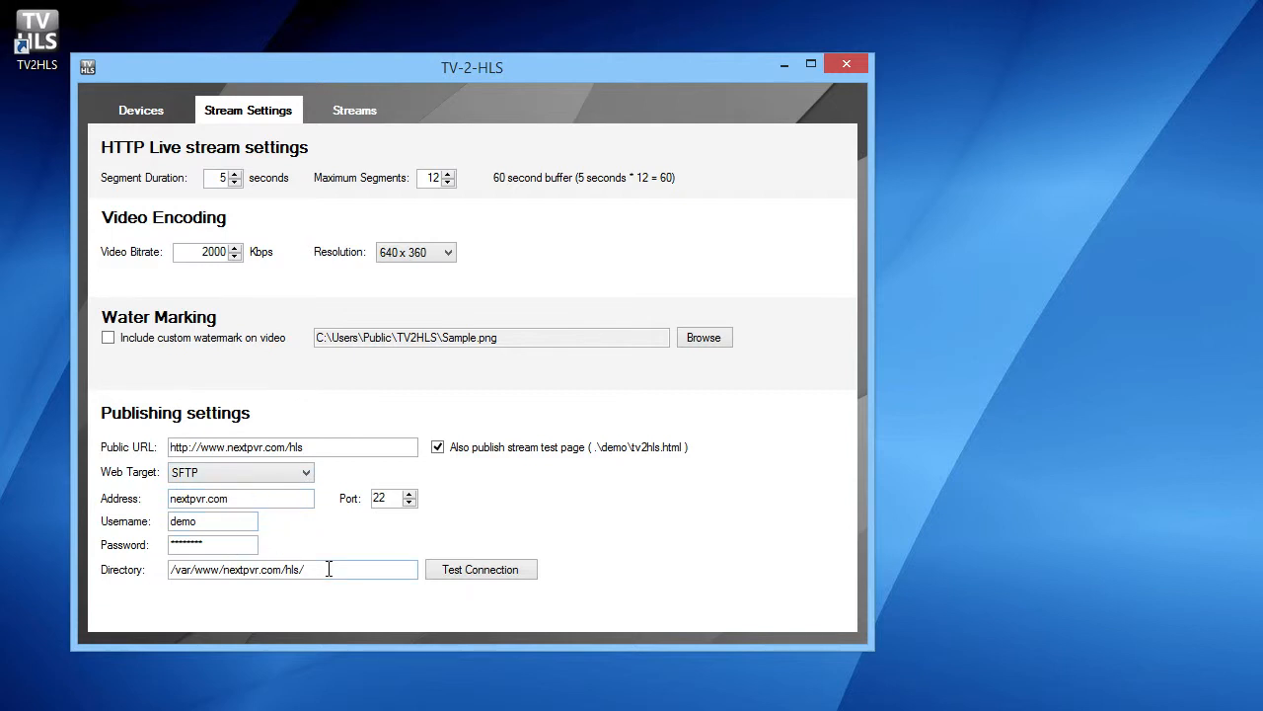
{"action": "left_click_drag", "start_coordinate": [329, 568], "coordinate": [60, 564]}
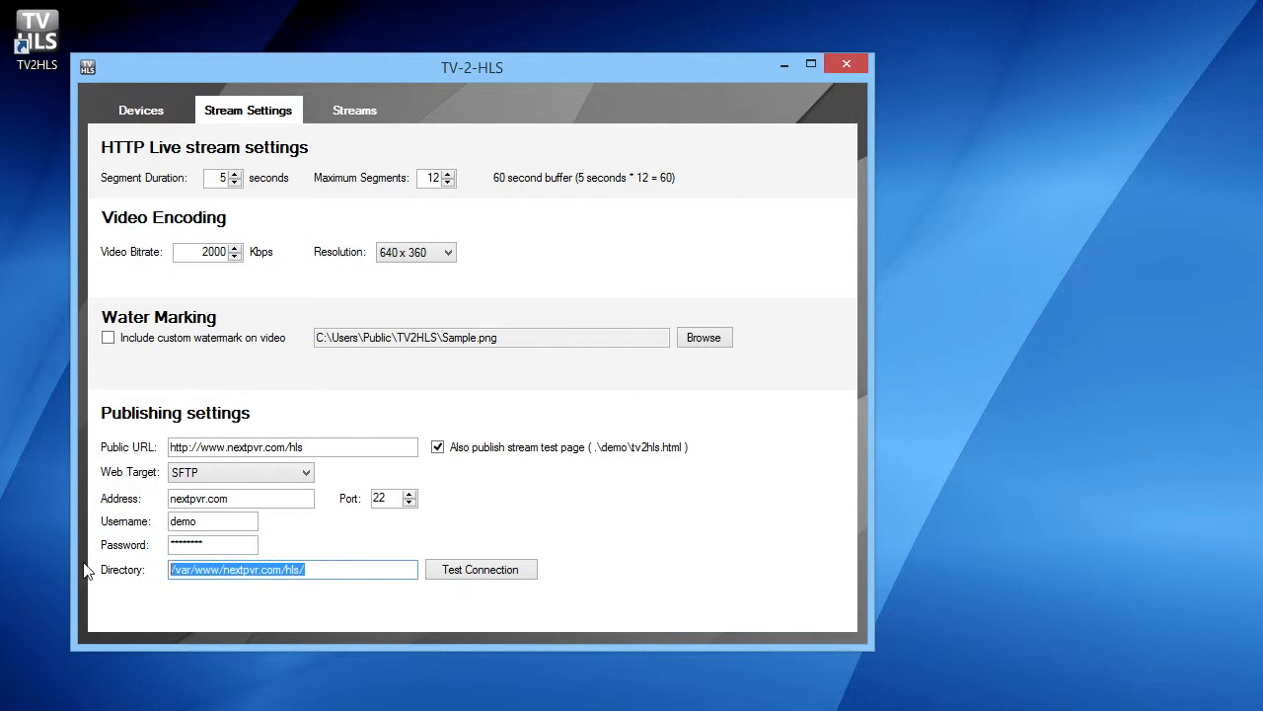
{"action": "left_click", "coordinate": [385, 570]}
- Try the Local/Network Folder web target for publishing and return the target to SFTP
{"action": "left_click", "coordinate": [303, 473]}
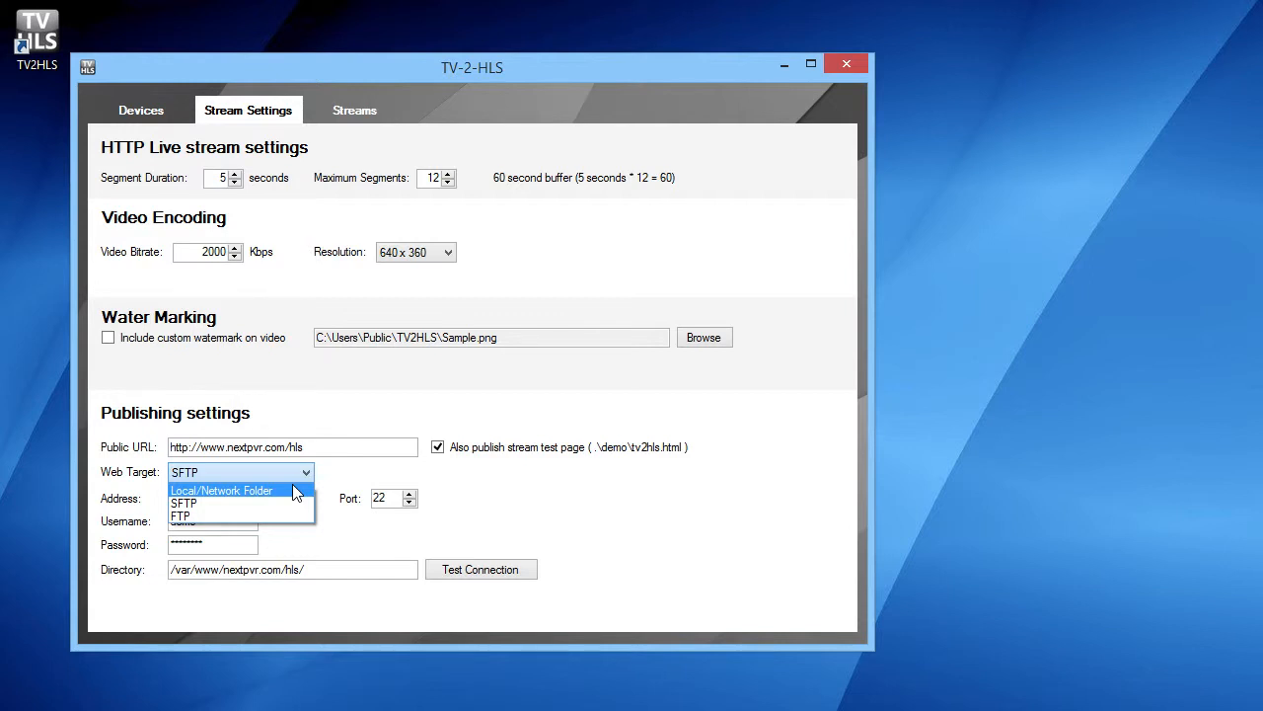
{"action": "left_click", "coordinate": [294, 490]}
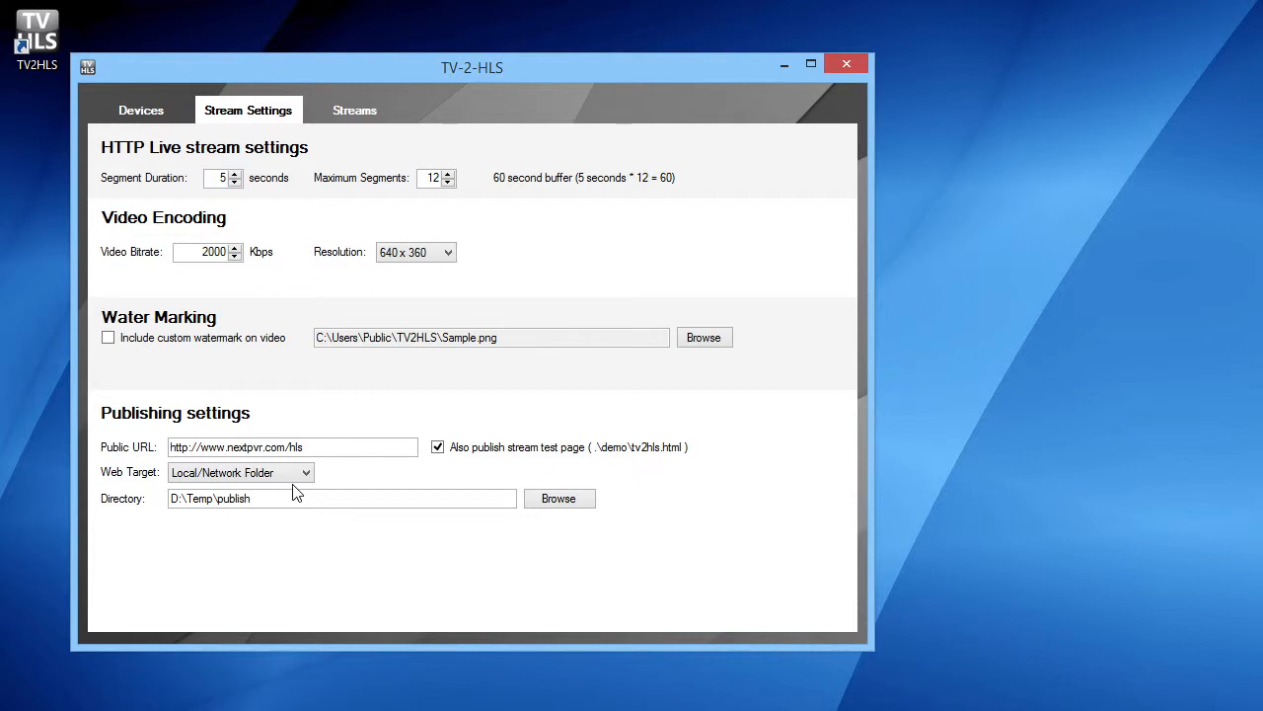
{"action": "left_click", "coordinate": [294, 474]}
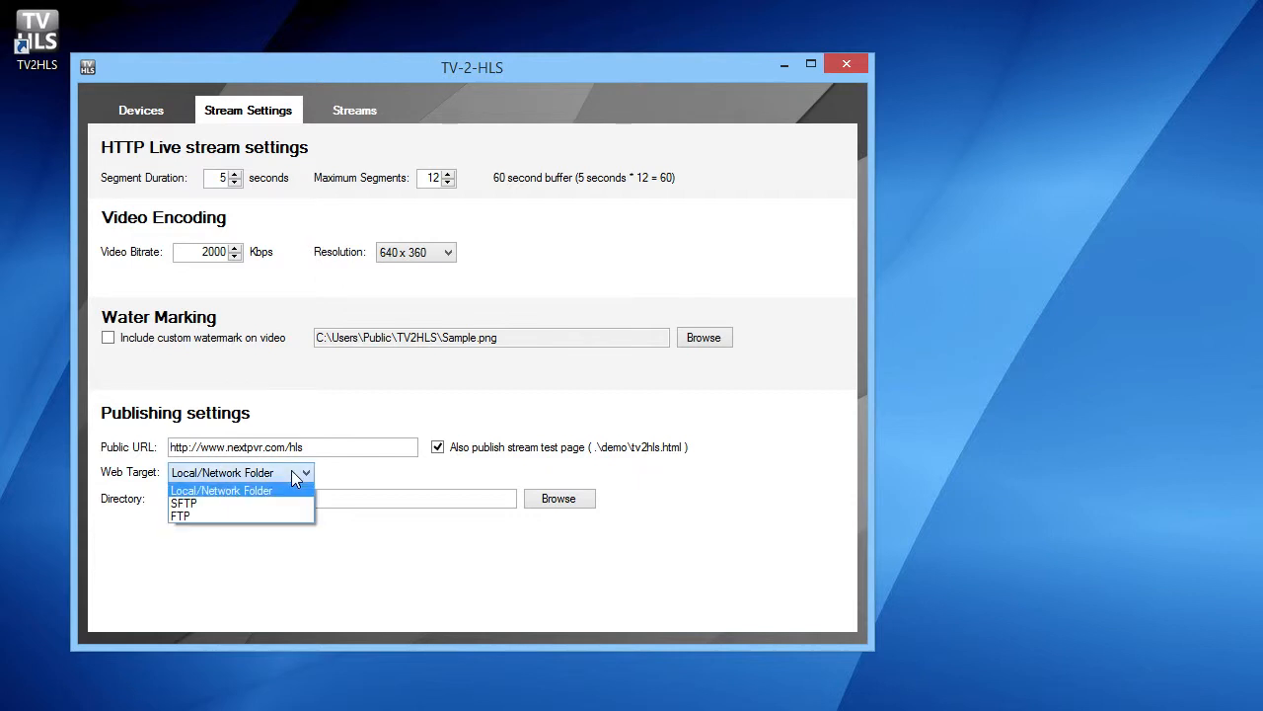
{"action": "left_click", "coordinate": [240, 504]}
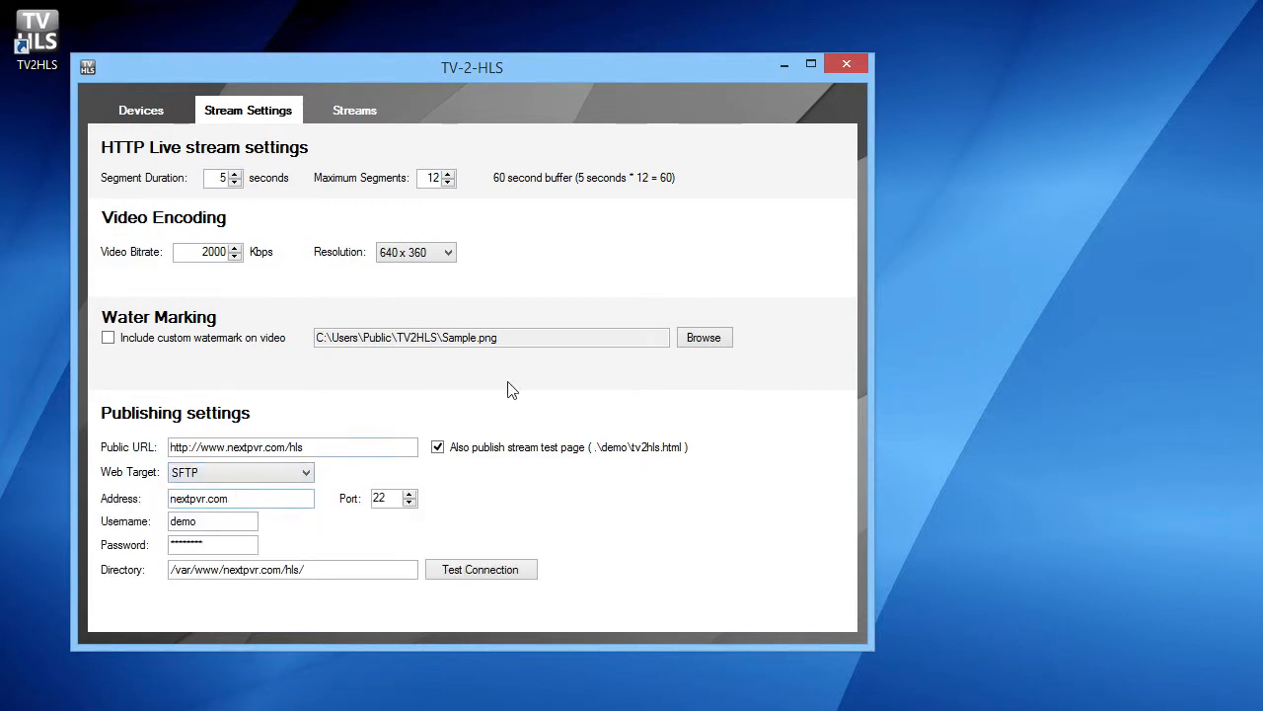
- Start streaming channel 1, TV ONE, from the channel list
{"action": "left_click", "coordinate": [346, 102]}
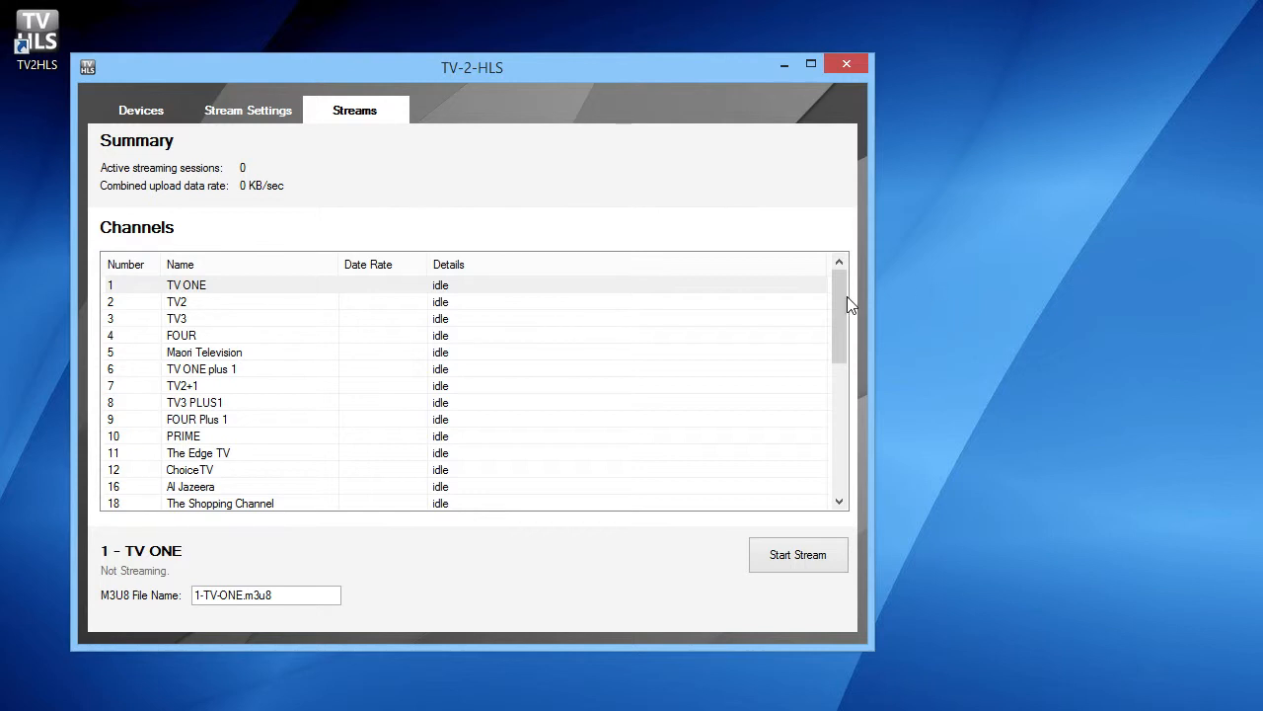
{"action": "left_click_drag", "start_coordinate": [844, 281], "coordinate": [804, 302]}
{"action": "left_click", "coordinate": [332, 289]}
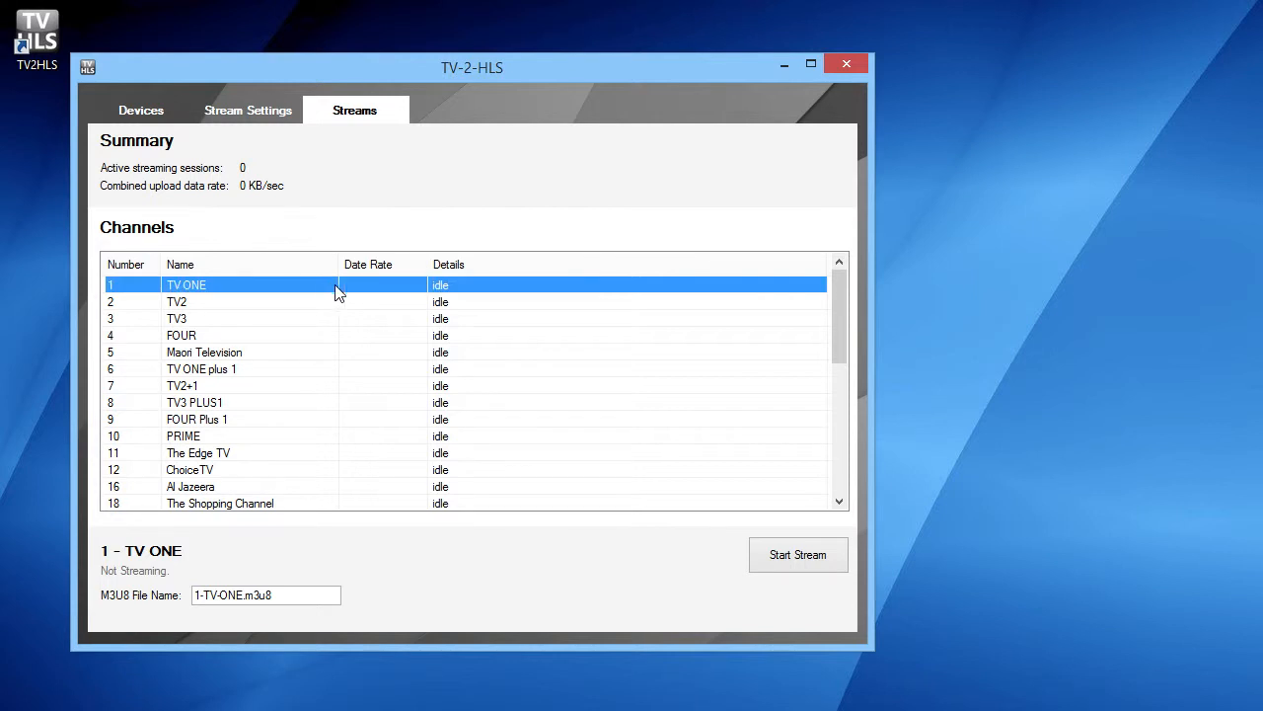
{"action": "left_click", "coordinate": [811, 558]}
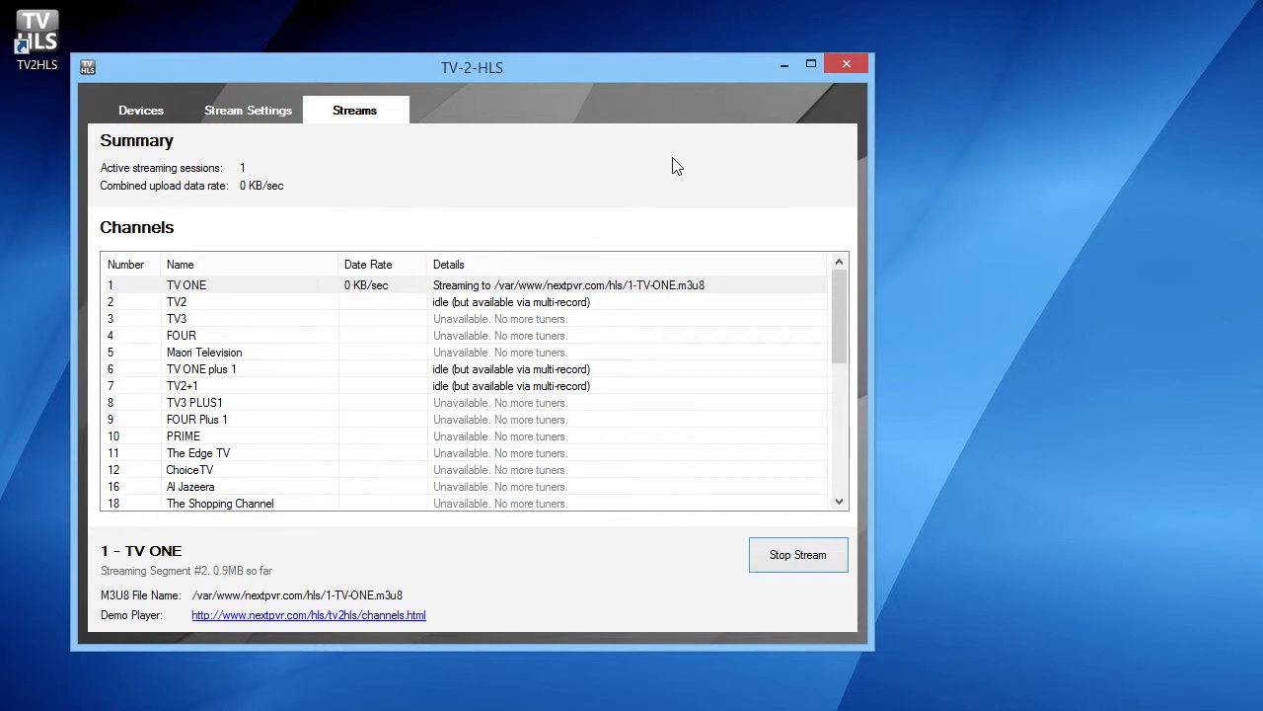
- Review the option for publishing the stream test page and check the streaming status of TV ONE
{"action": "left_click", "coordinate": [270, 113]}
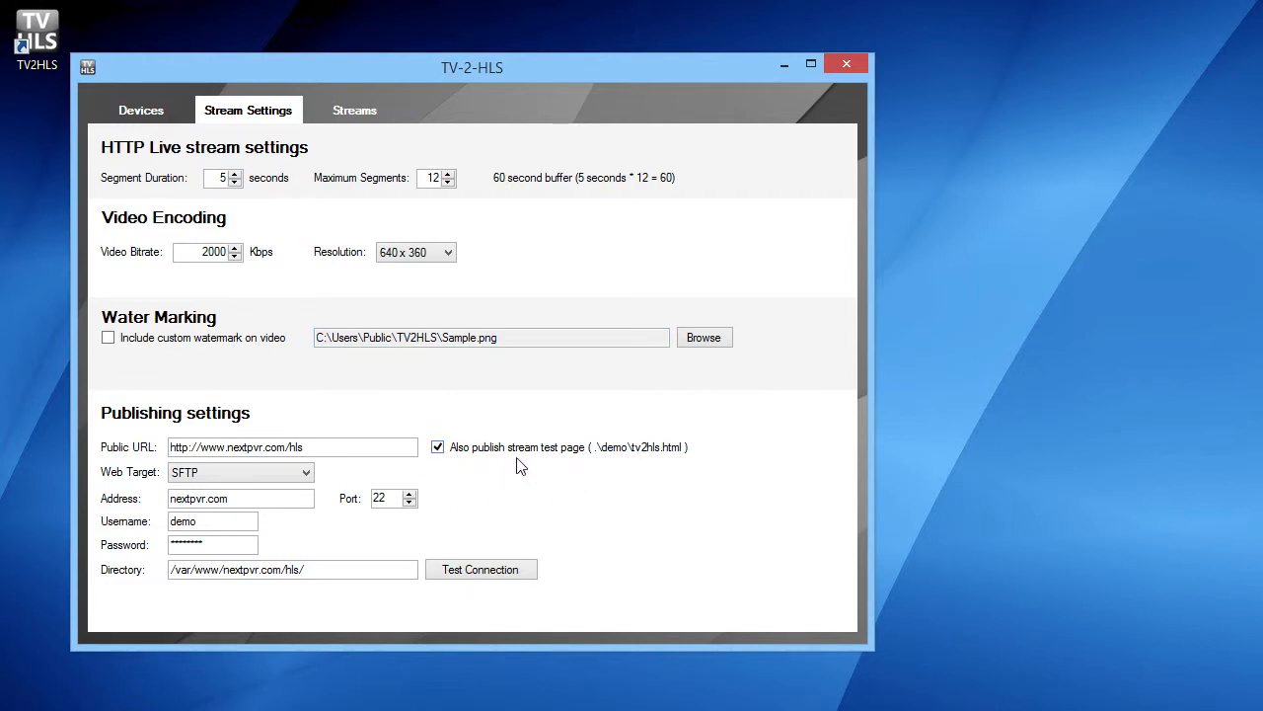
{"action": "left_click", "coordinate": [332, 111]}
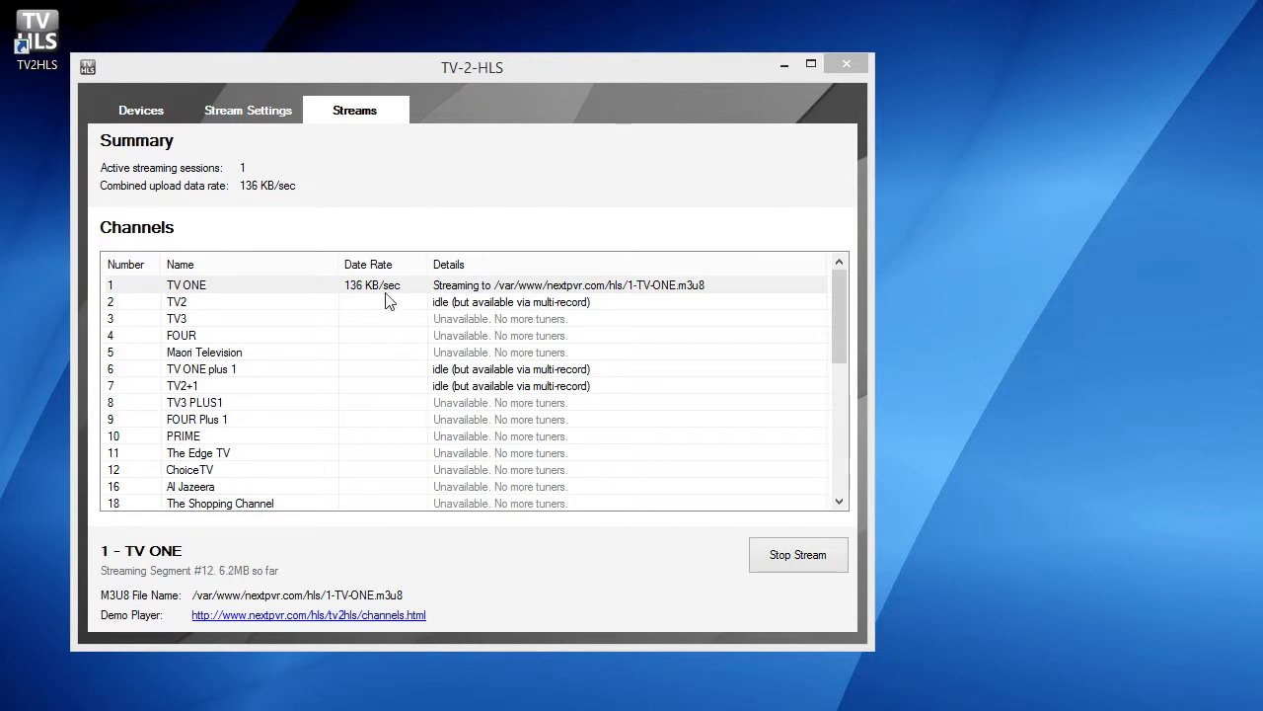
{"action": "left_click", "coordinate": [356, 306]}
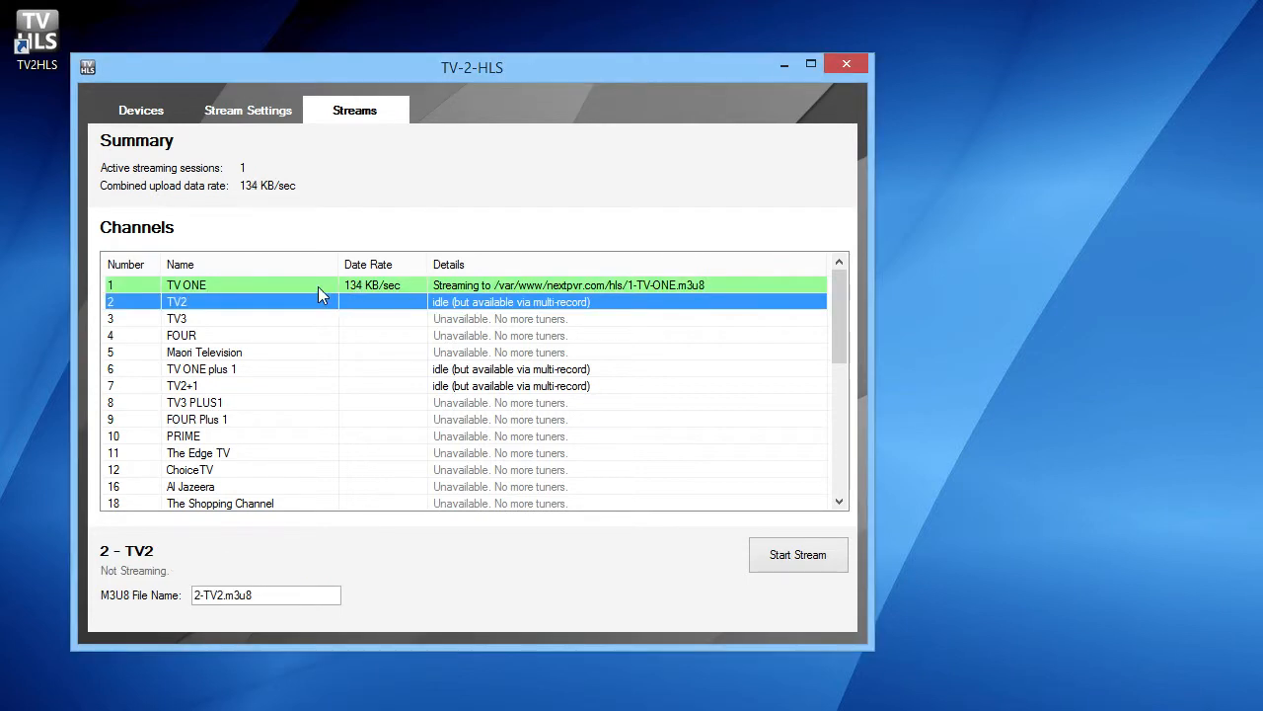
{"action": "left_click", "coordinate": [318, 287]}
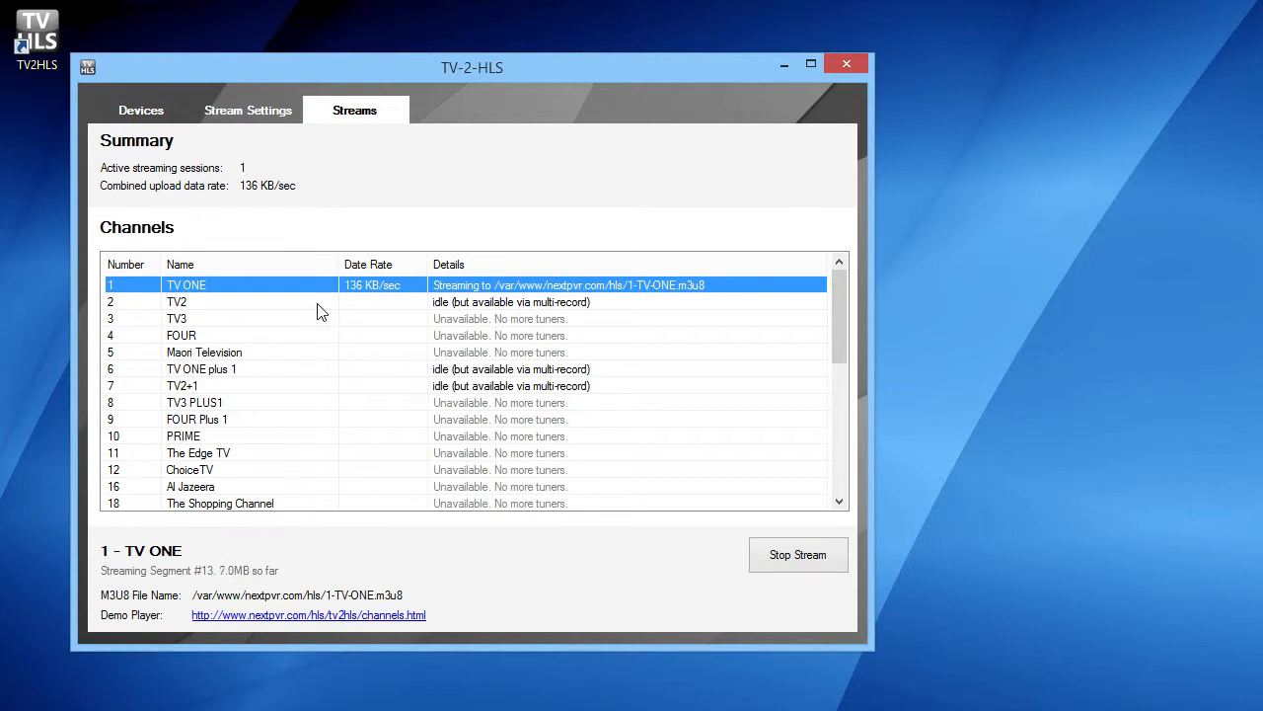
- Start streaming the other channels available via multi-record: TV2, TV ONE plus 1 and TV2+1
{"action": "left_click", "coordinate": [318, 306]}
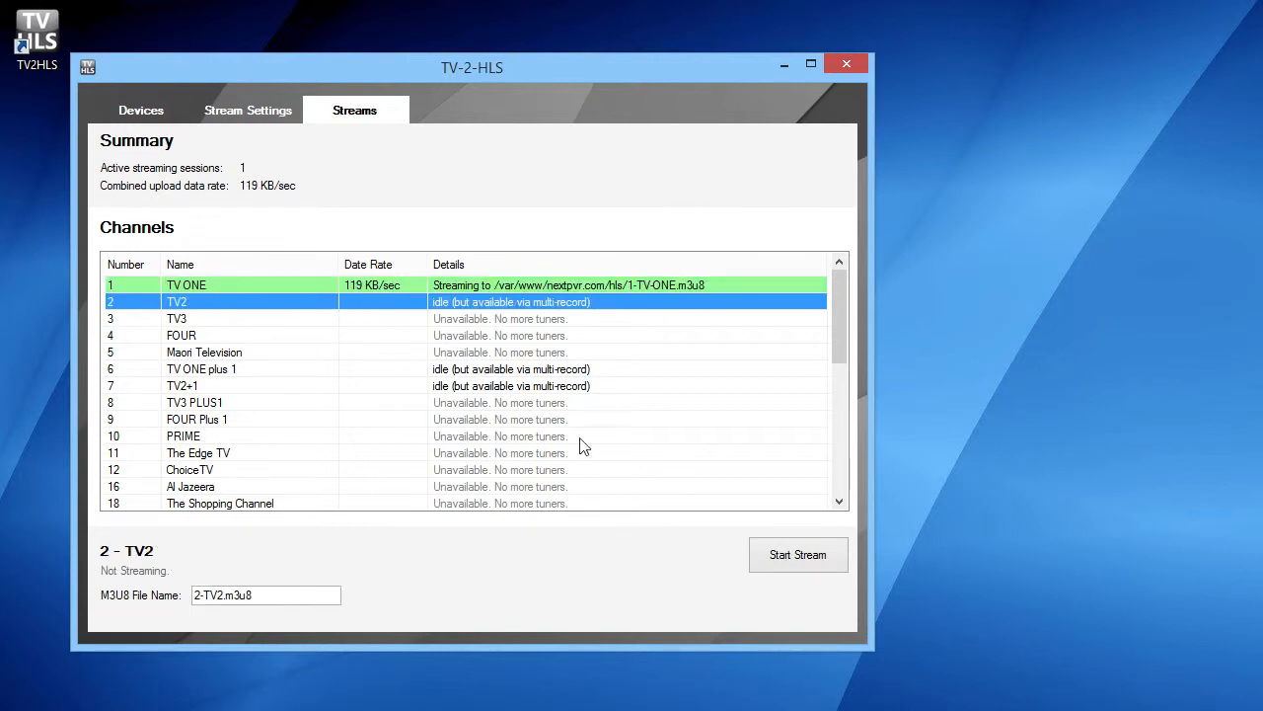
{"action": "left_click", "coordinate": [794, 557]}
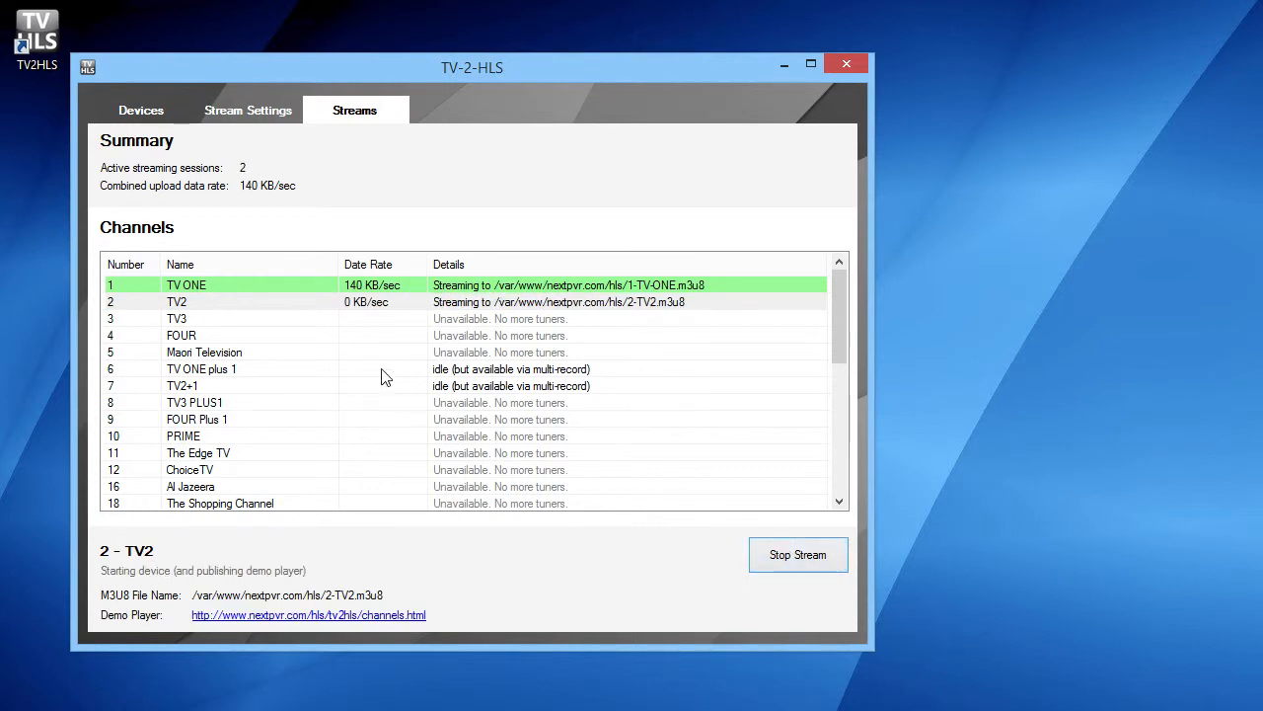
{"action": "left_click", "coordinate": [384, 374]}
{"action": "left_click", "coordinate": [782, 554]}
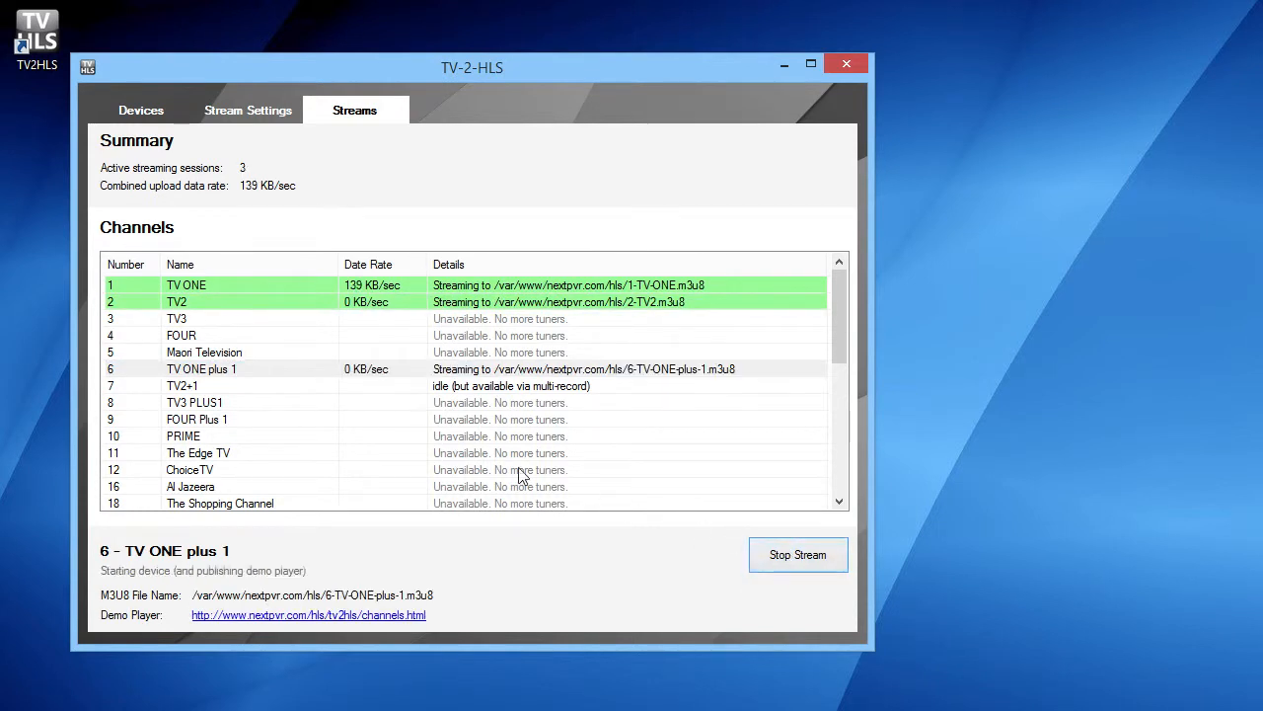
{"action": "left_click", "coordinate": [380, 388]}
{"action": "left_click", "coordinate": [779, 557]}
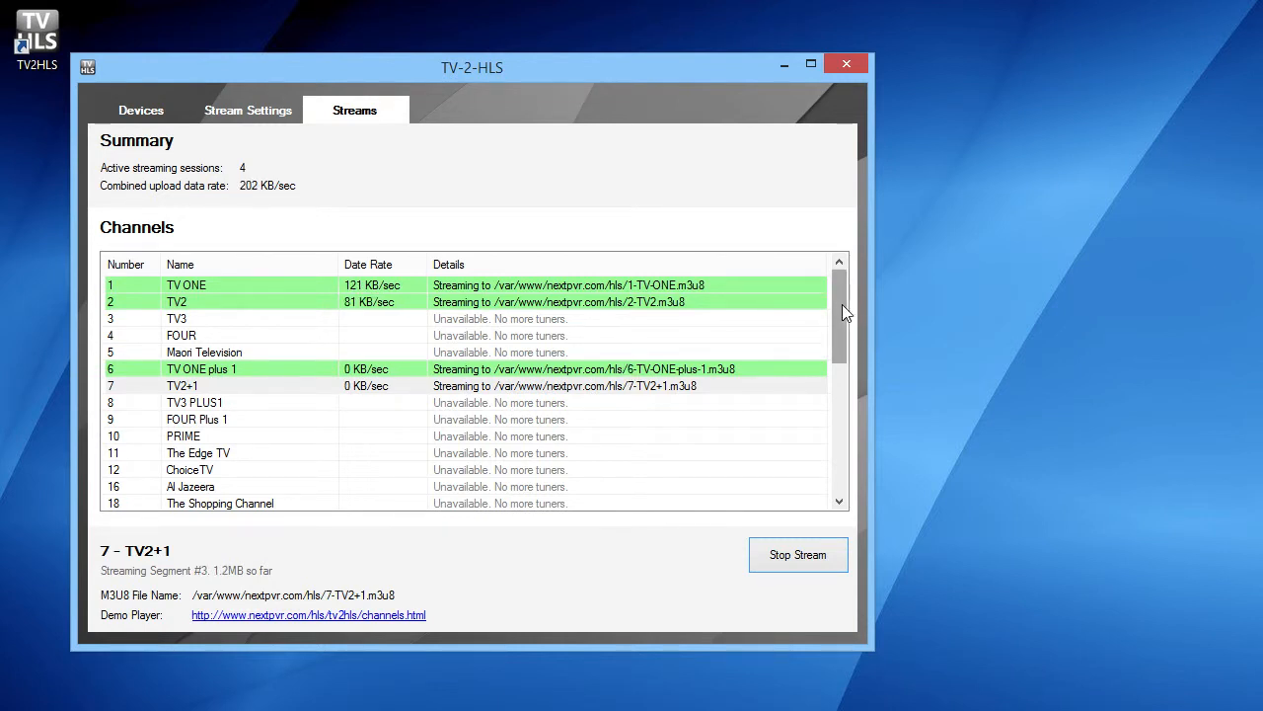
- Open the demo player web page in the browser, play TV ONE plus 1, TV2 and TV ONE, and select the page address
{"action": "left_click_drag", "start_coordinate": [842, 304], "coordinate": [840, 257]}
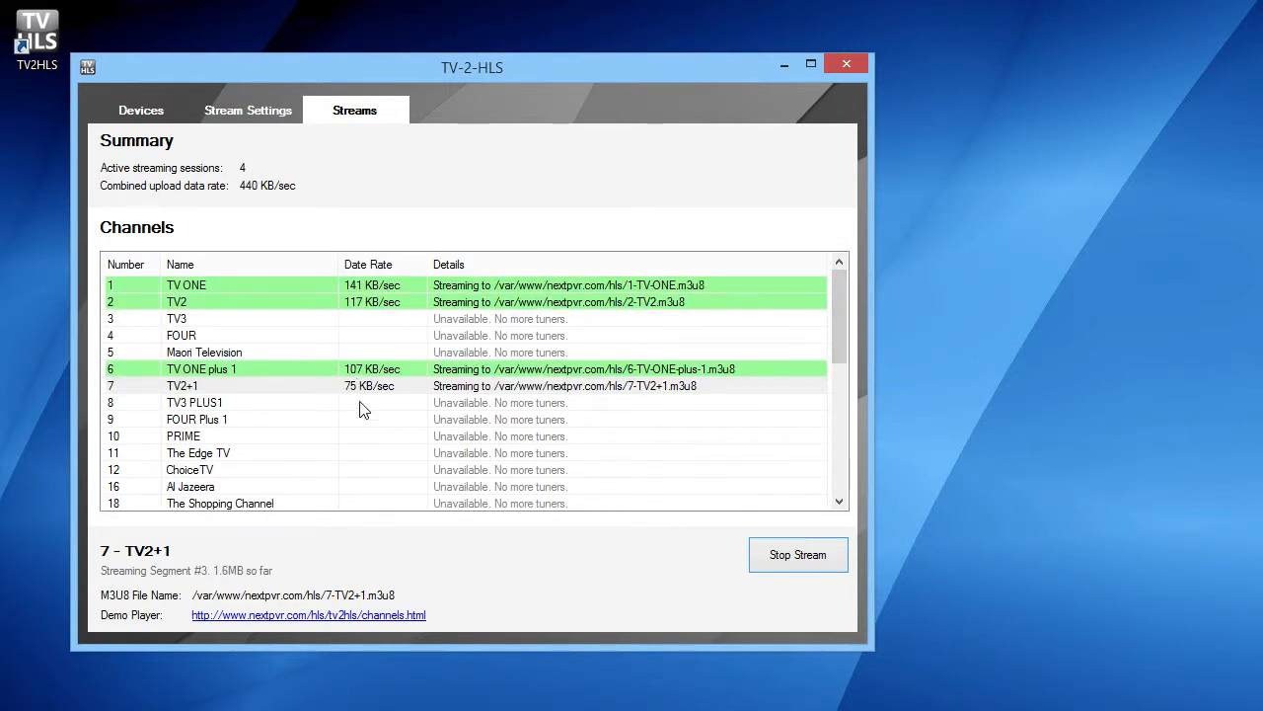
{"action": "left_click", "coordinate": [414, 616]}
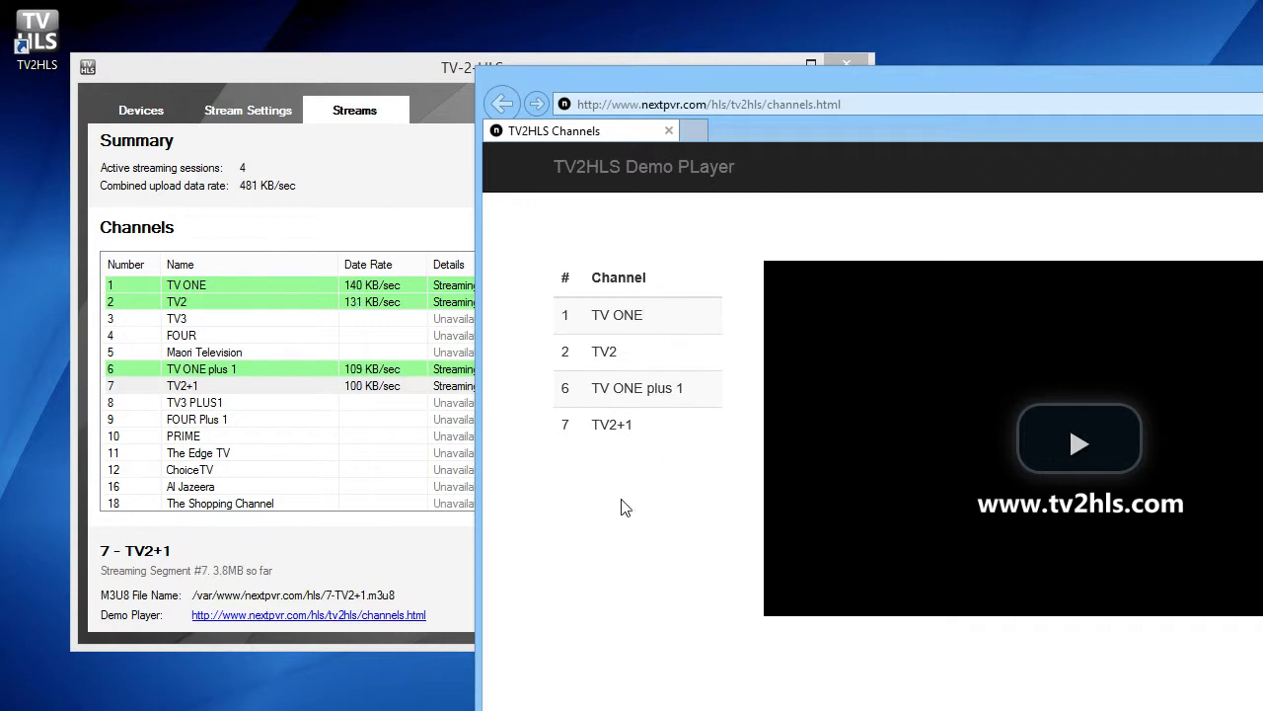
{"action": "left_click", "coordinate": [654, 387]}
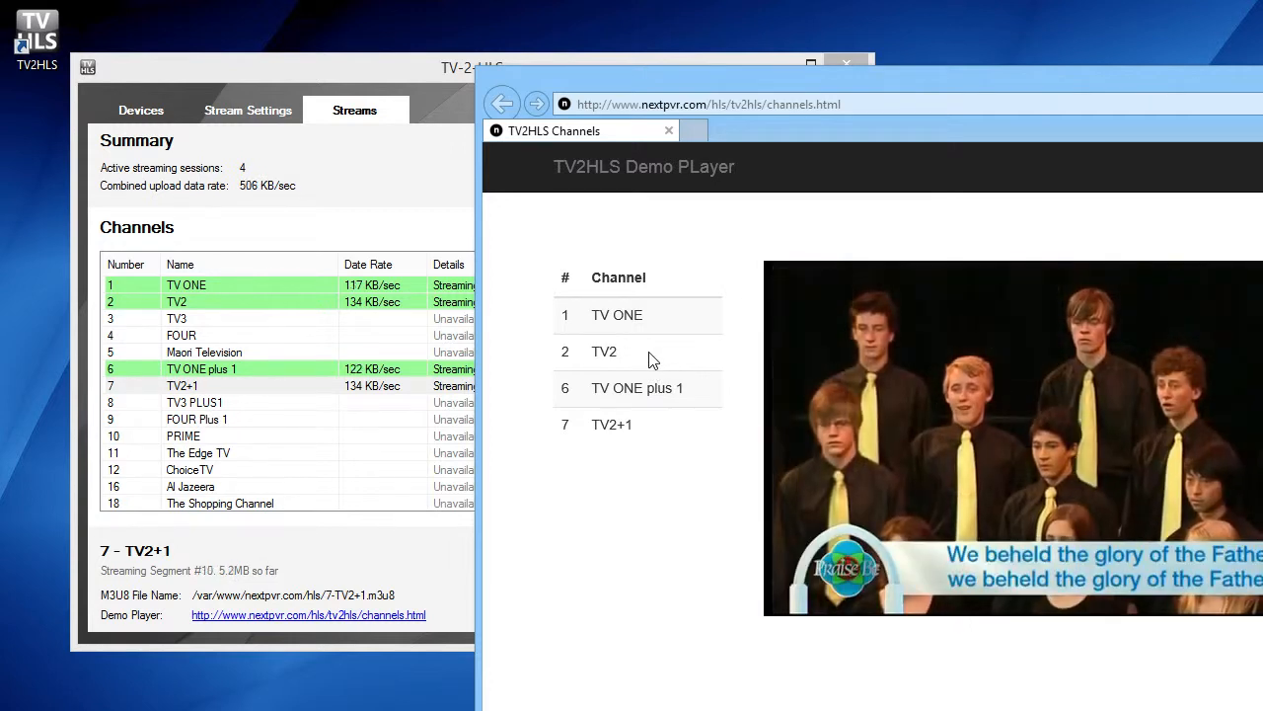
{"action": "left_click", "coordinate": [651, 360]}
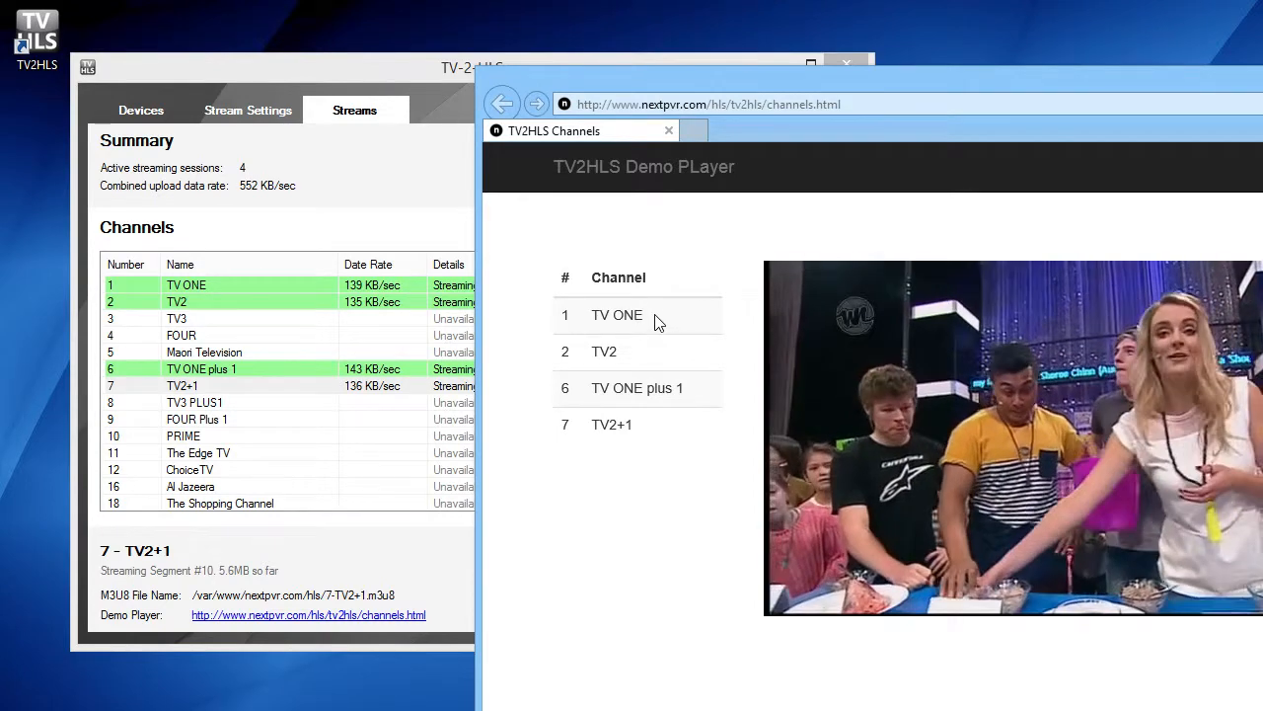
{"action": "left_click", "coordinate": [655, 315]}
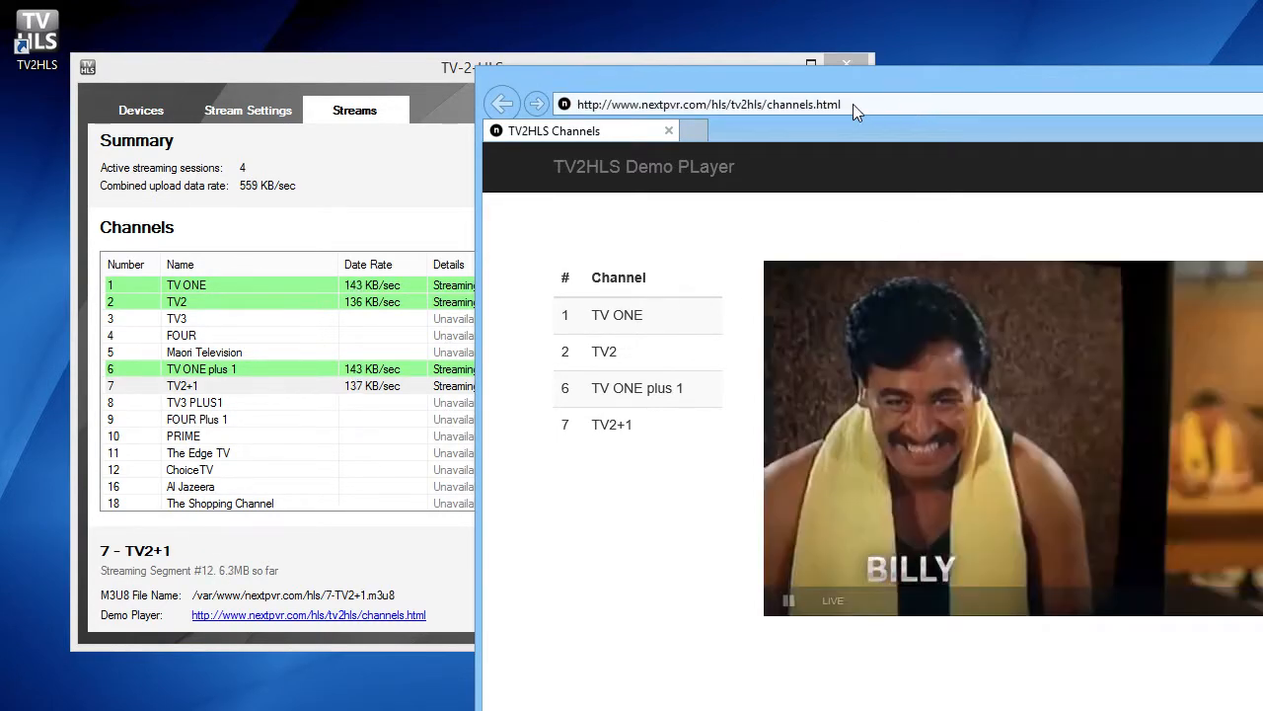
{"action": "left_click", "coordinate": [858, 100]}
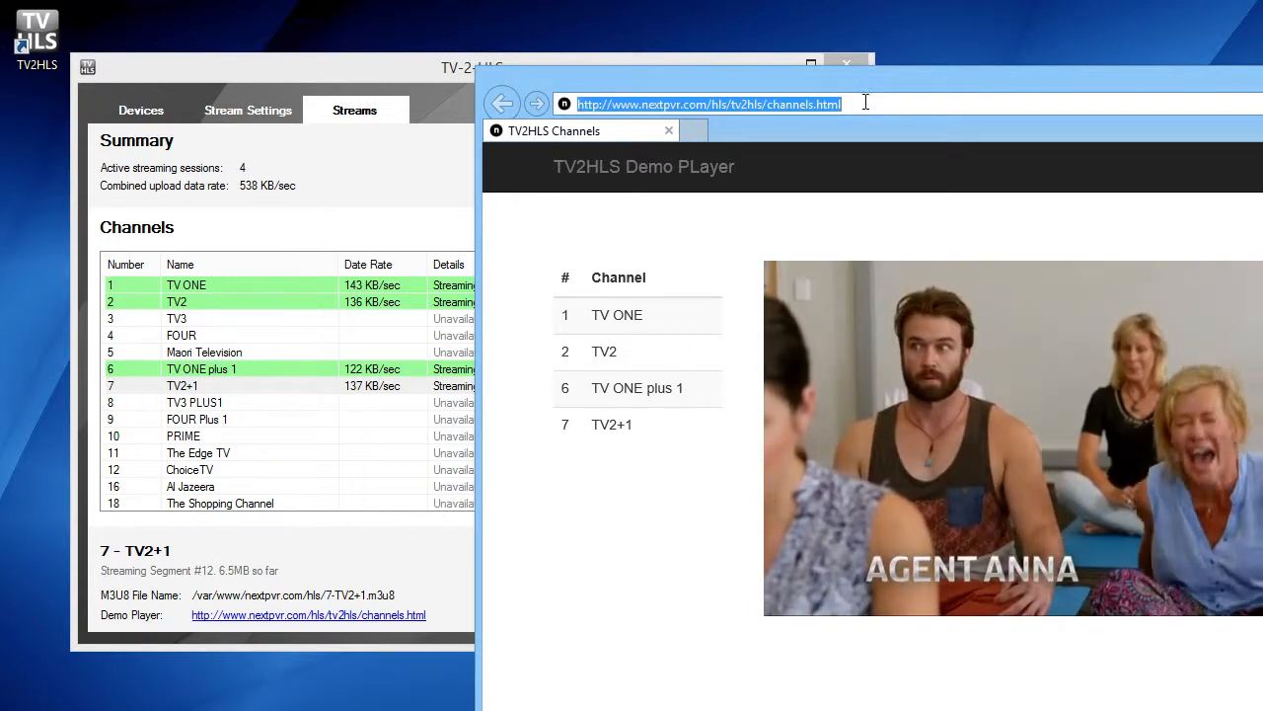